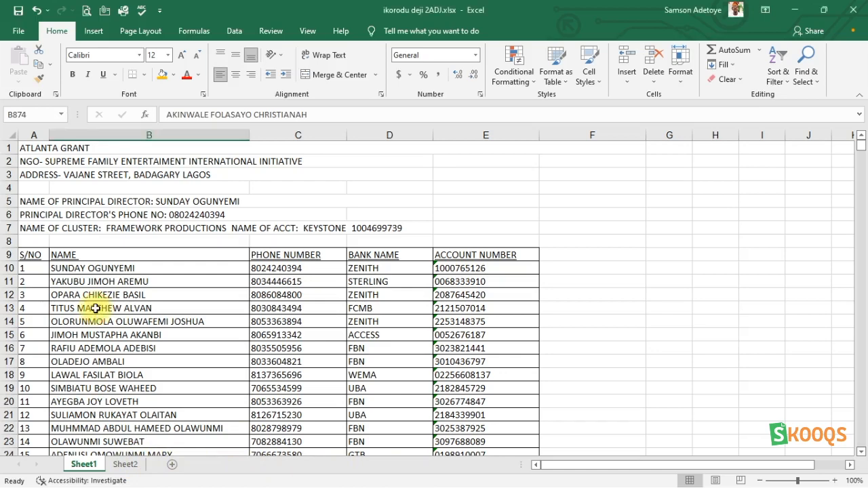
- Scroll through Sheet1's beneficiary list and switch between Sheet1 and Sheet2 to compare them
{"action": "scroll", "coordinate": [95, 308], "scroll_direction": "down", "scroll_amount": 11}
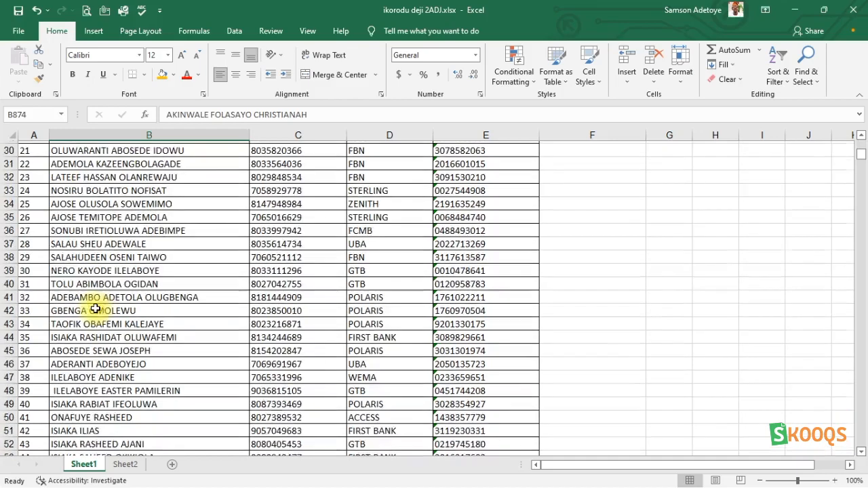
{"action": "scroll", "coordinate": [95, 309], "scroll_direction": "up", "scroll_amount": 11}
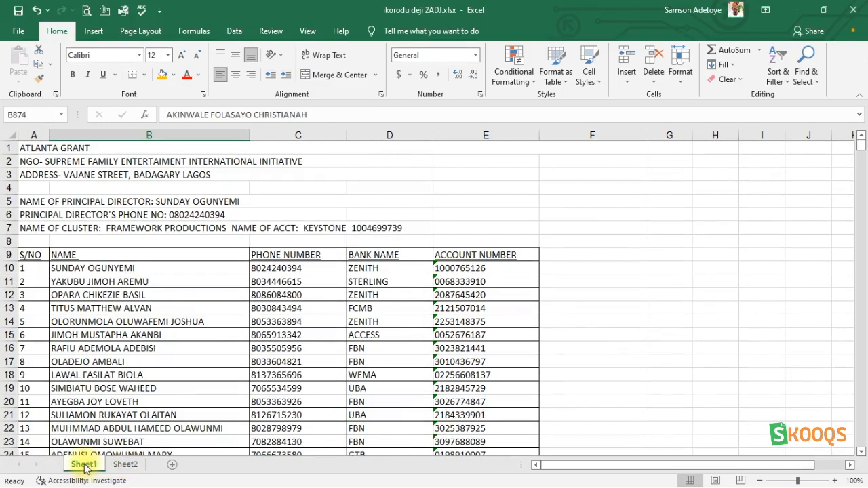
{"action": "left_click", "coordinate": [125, 465]}
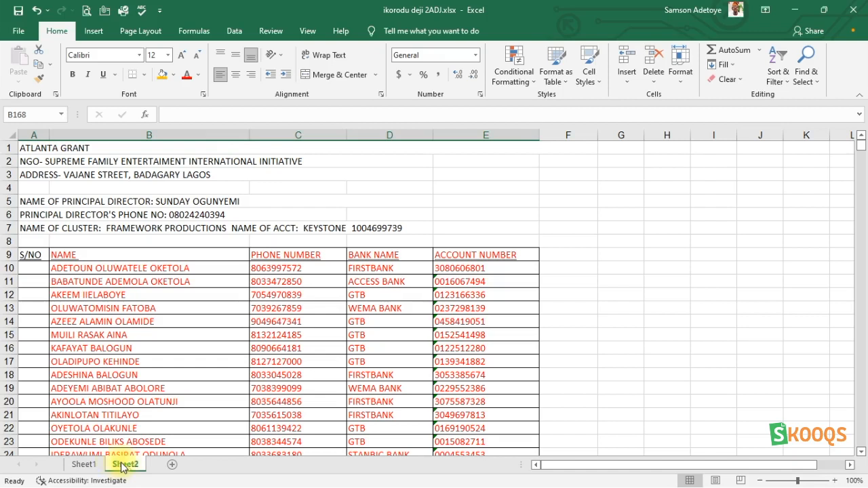
{"action": "left_click", "coordinate": [77, 465]}
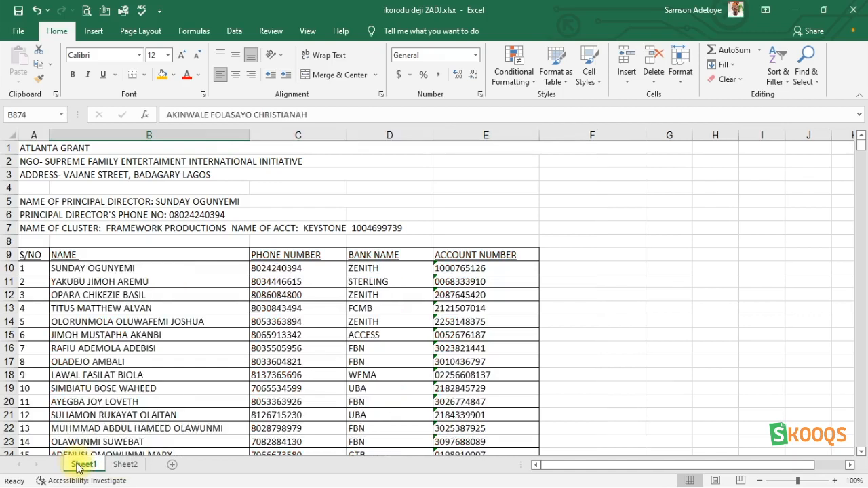
- Color Sheet2's tab dark blue from the standard colors
{"action": "left_click", "coordinate": [119, 466]}
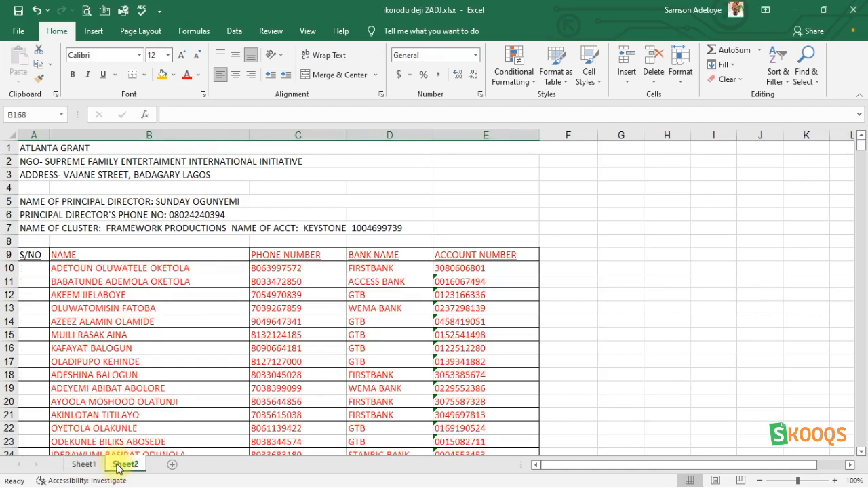
{"action": "right_click", "coordinate": [119, 468]}
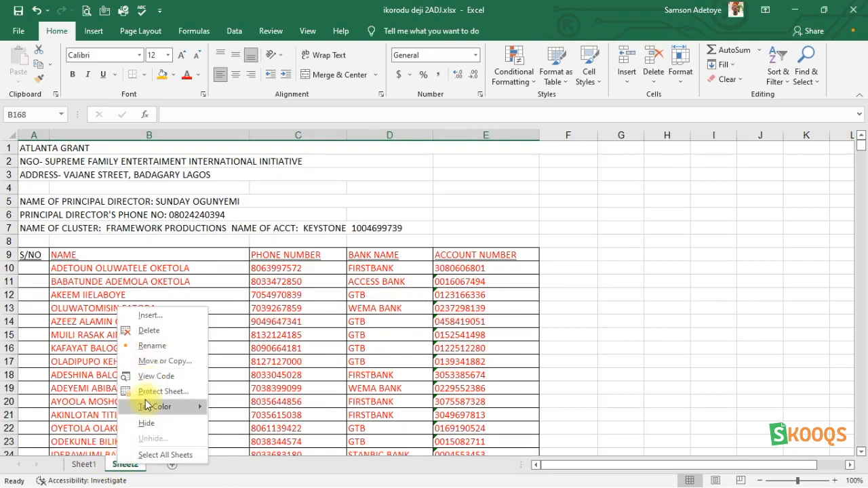
{"action": "mouse_move", "coordinate": [150, 406]}
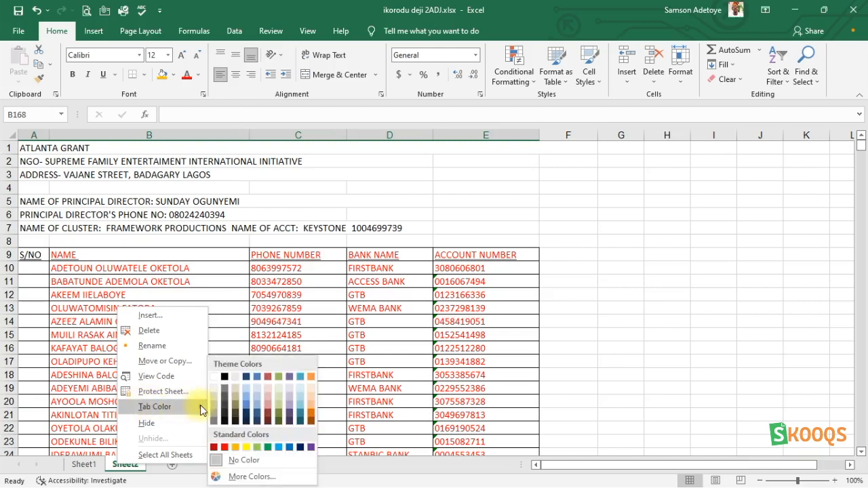
{"action": "left_click", "coordinate": [301, 450]}
{"action": "left_click", "coordinate": [91, 468]}
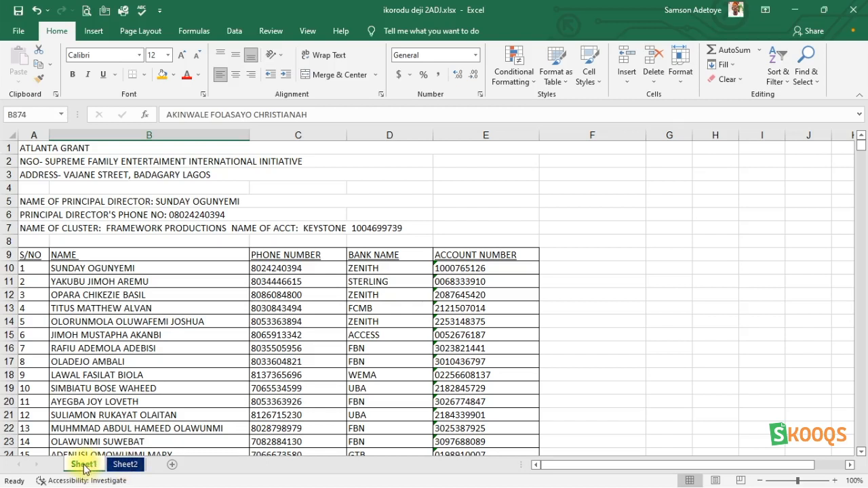
- Color Sheet1's tab red from the standard colors
{"action": "left_click", "coordinate": [135, 467]}
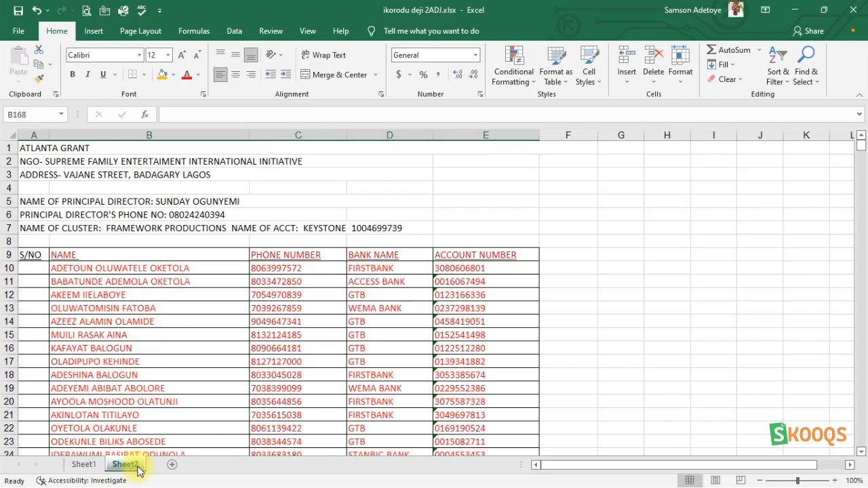
{"action": "left_click", "coordinate": [83, 465]}
{"action": "right_click", "coordinate": [83, 467]}
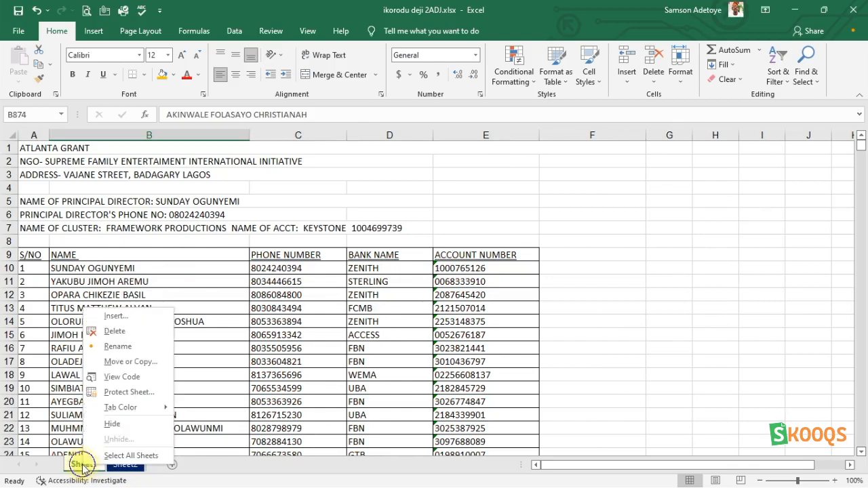
{"action": "mouse_move", "coordinate": [153, 405]}
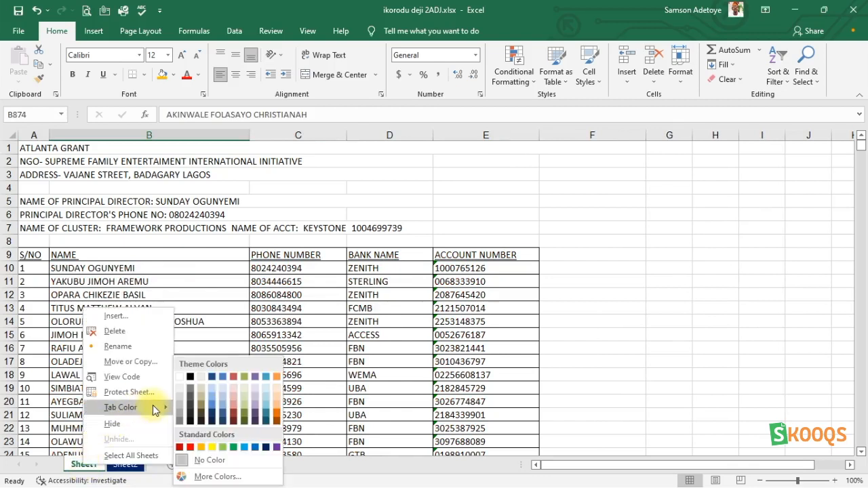
{"action": "left_click", "coordinate": [190, 449]}
{"action": "left_click", "coordinate": [127, 465]}
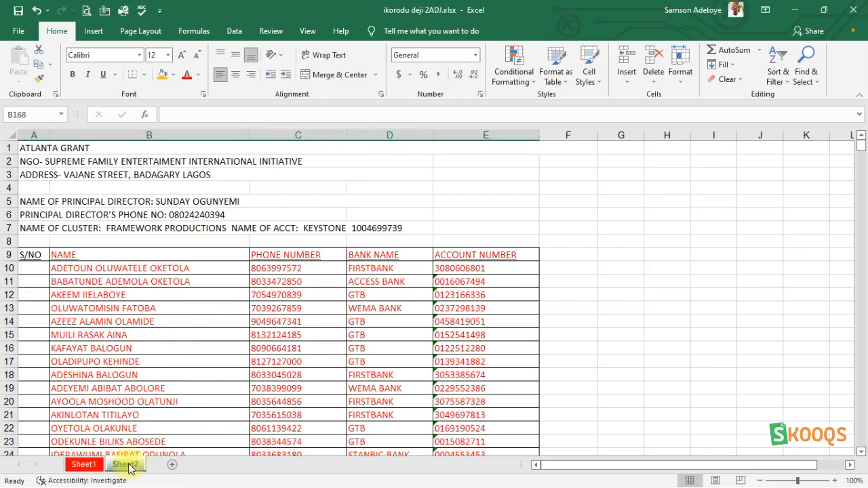
- Insert a new blank worksheet after Sheet2
{"action": "left_click", "coordinate": [83, 465]}
{"action": "left_click", "coordinate": [121, 465]}
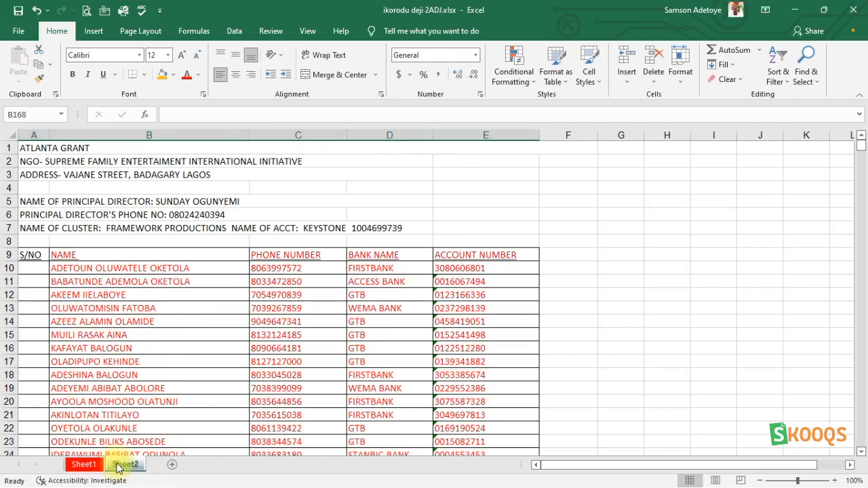
{"action": "right_click", "coordinate": [127, 468]}
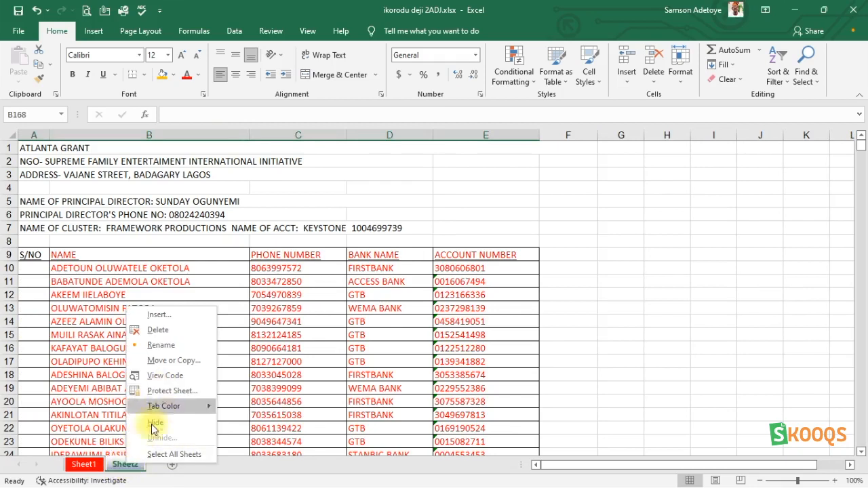
{"action": "left_click", "coordinate": [224, 472]}
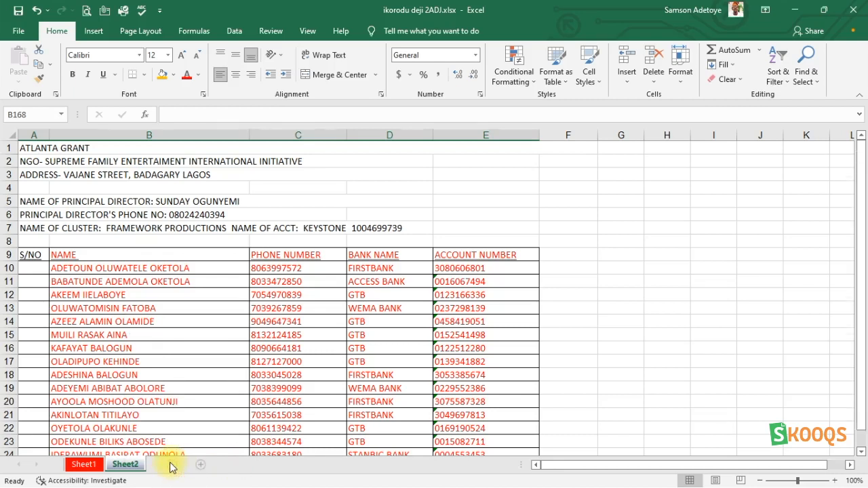
{"action": "left_click", "coordinate": [169, 465]}
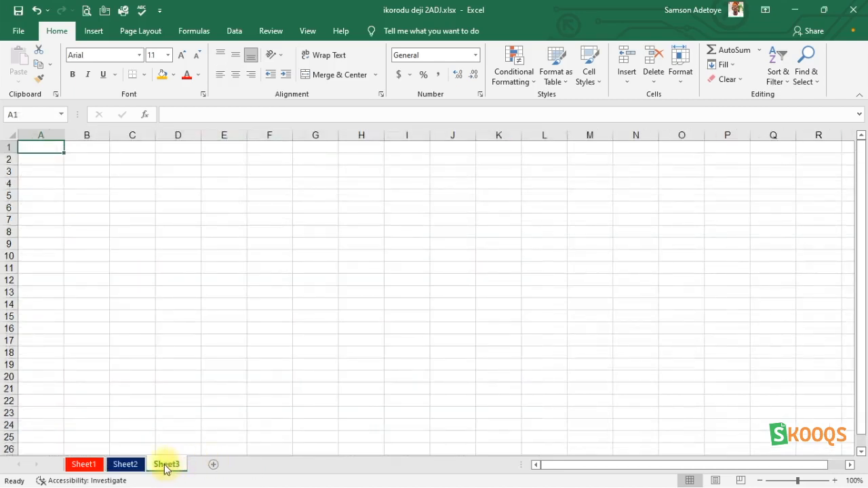
- Create a copy of Sheet2 placed at the end of the workbook
{"action": "right_click", "coordinate": [166, 470]}
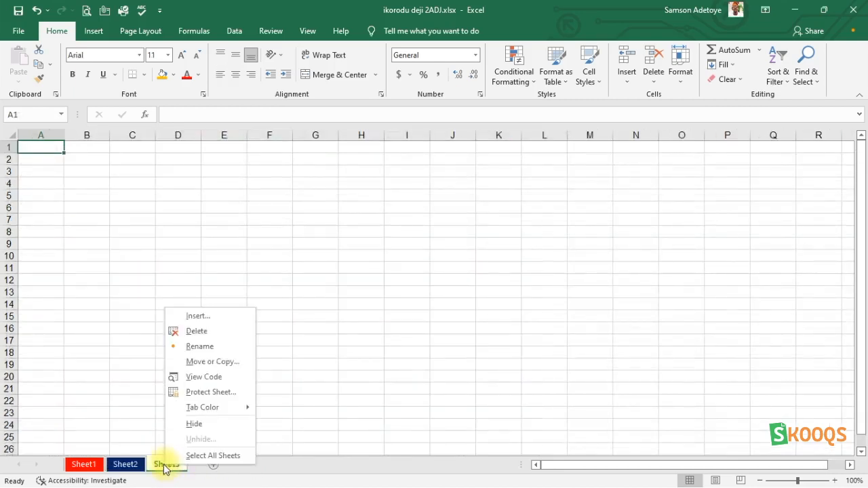
{"action": "left_click", "coordinate": [127, 466]}
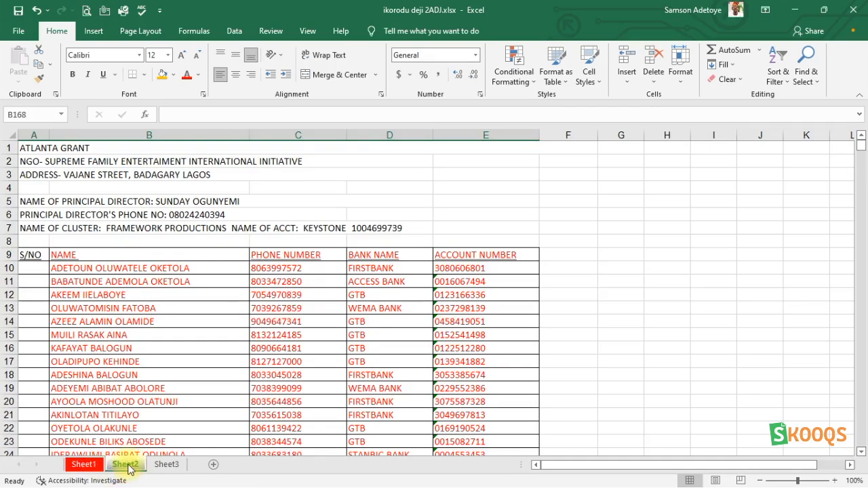
{"action": "right_click", "coordinate": [129, 469]}
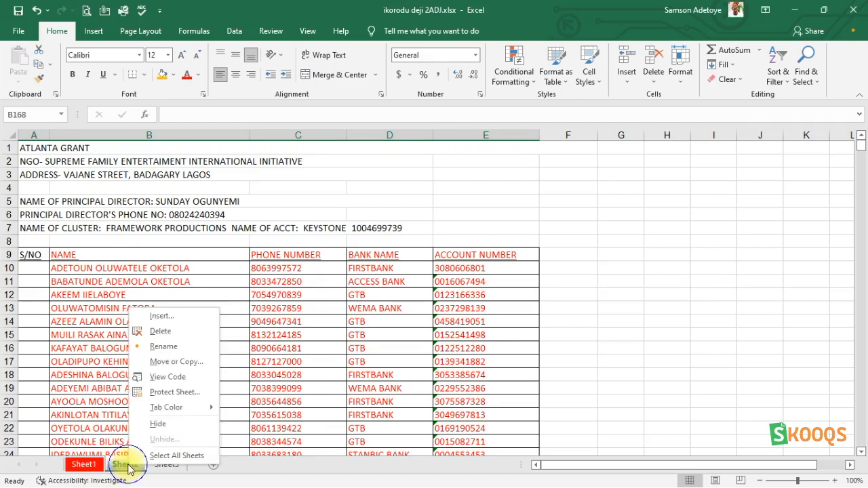
{"action": "left_click", "coordinate": [165, 362]}
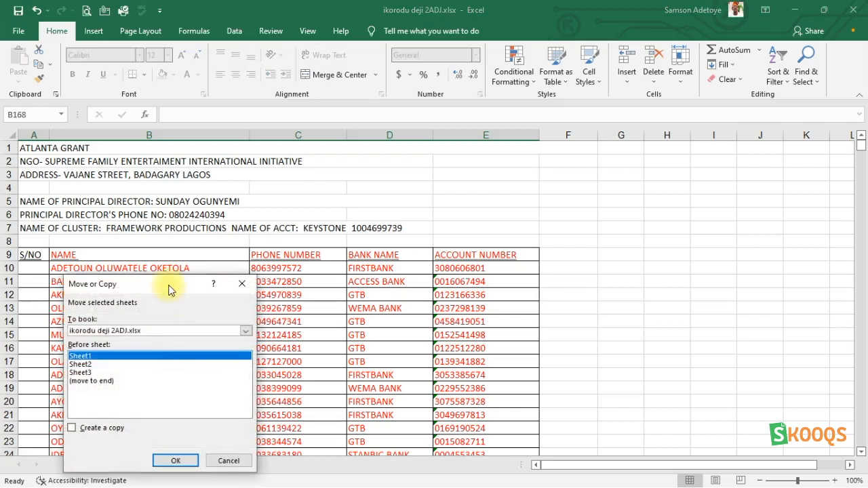
{"action": "left_click_drag", "start_coordinate": [171, 287], "coordinate": [372, 219]}
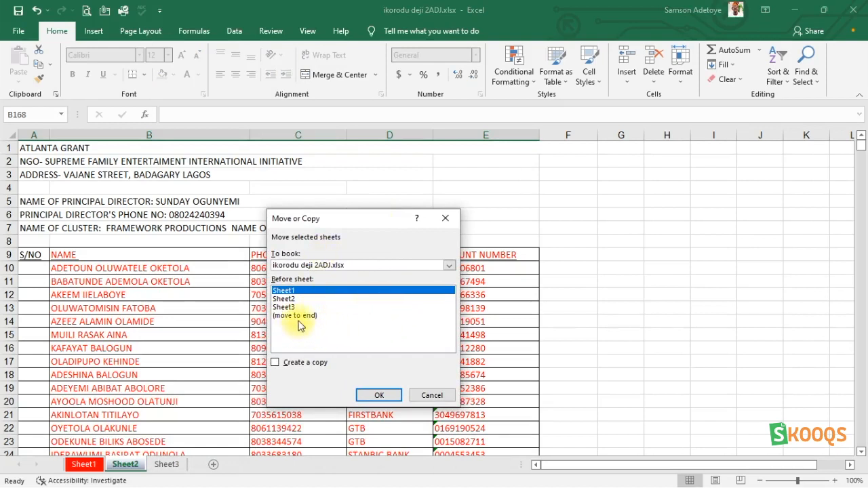
{"action": "left_click", "coordinate": [275, 365]}
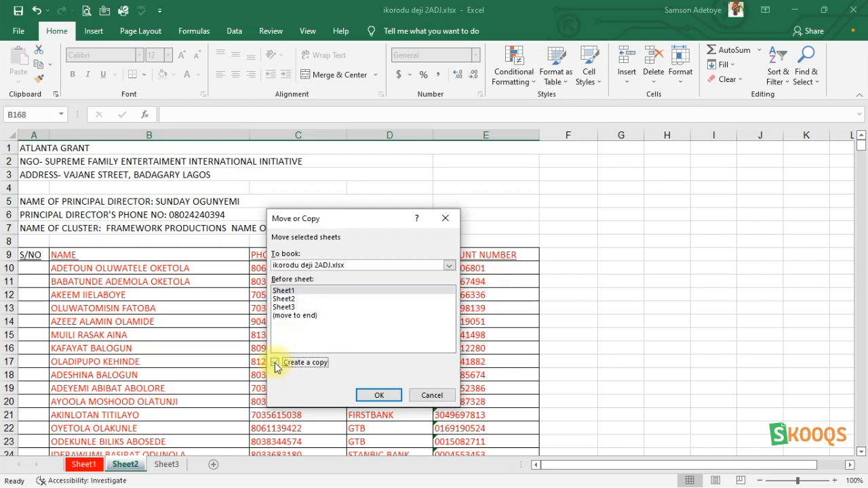
{"action": "left_click", "coordinate": [298, 316]}
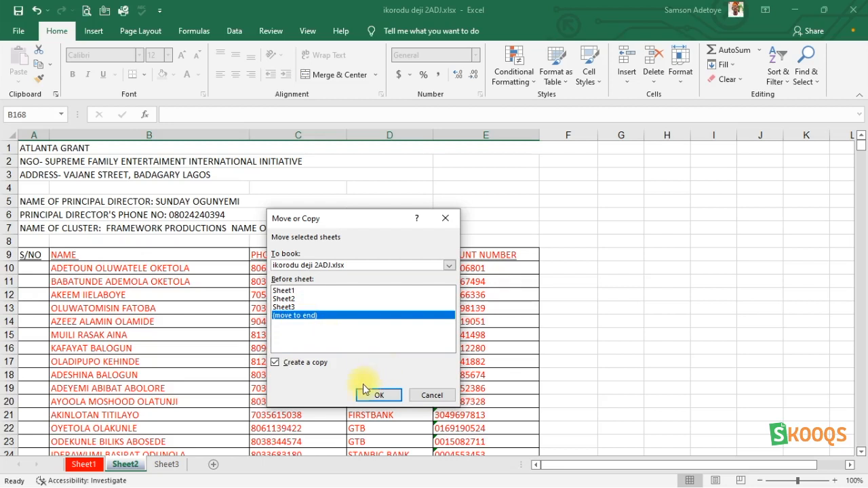
{"action": "left_click", "coordinate": [377, 395]}
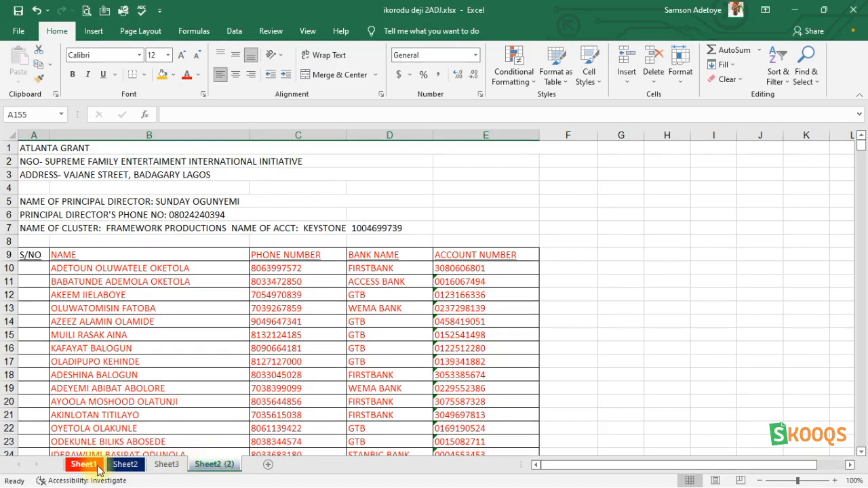
- Rename the copied sheet to Sheet3
{"action": "right_click", "coordinate": [216, 465]}
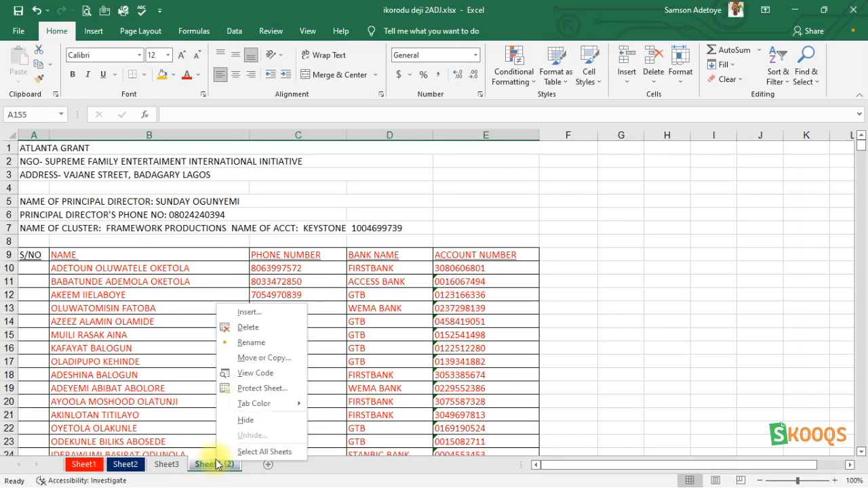
{"action": "left_click", "coordinate": [242, 342]}
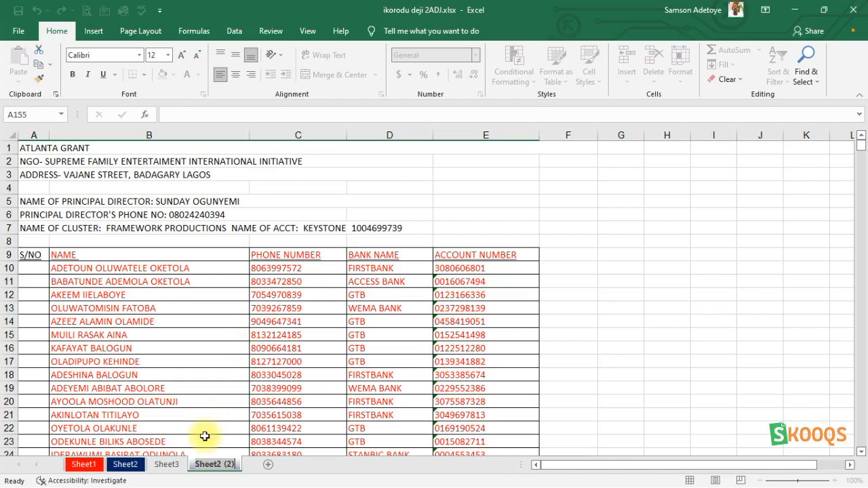
{"action": "key", "text": "End"}
{"action": "key", "text": "BackSpace"}
{"action": "key", "text": "BackSpace"}
{"action": "key", "text": "BackSpace"}
{"action": "key", "text": "BackSpace"}
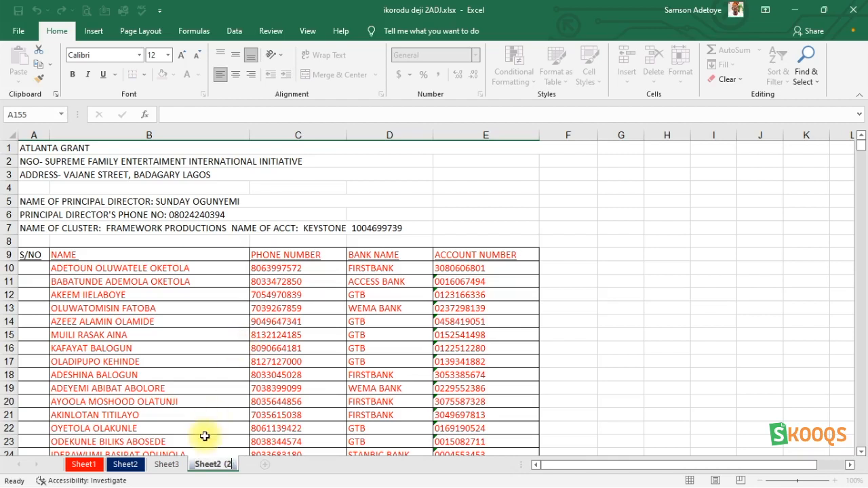
{"action": "key", "text": "BackSpace"}
{"action": "type", "text": "3"}
{"action": "key", "text": "Return"}
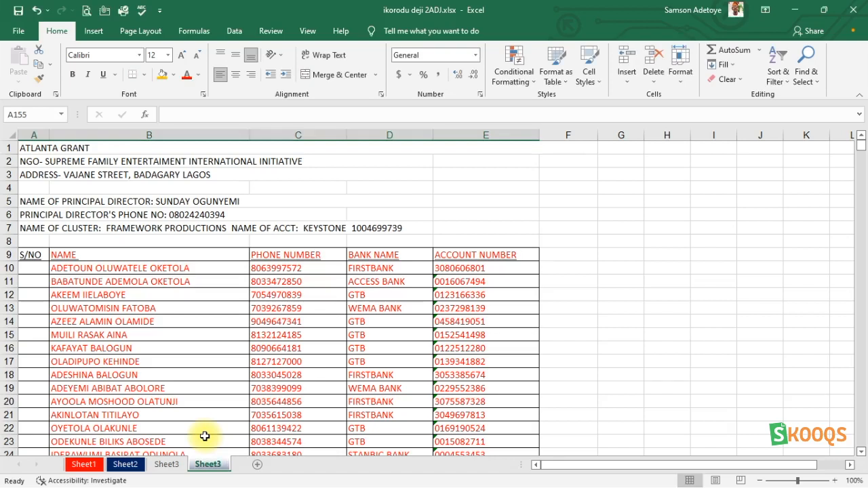
- Delete the blank worksheet
{"action": "left_click", "coordinate": [170, 465]}
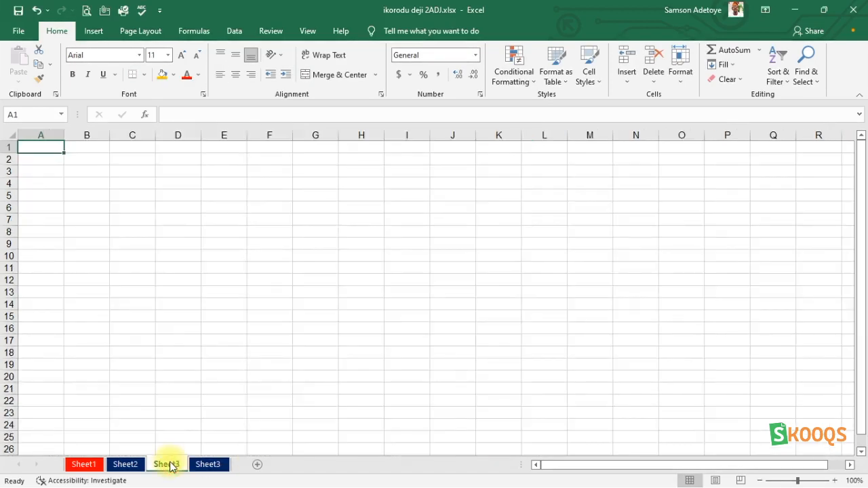
{"action": "left_click_drag", "start_coordinate": [170, 465], "coordinate": [240, 470]}
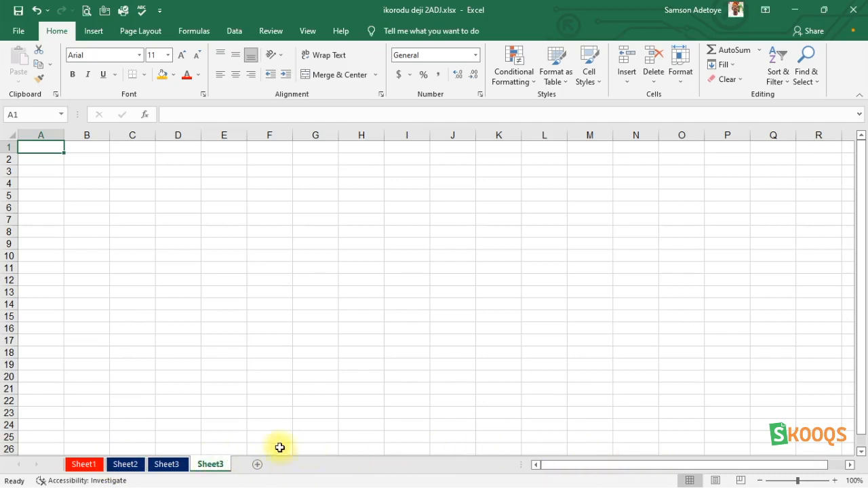
{"action": "right_click", "coordinate": [223, 466]}
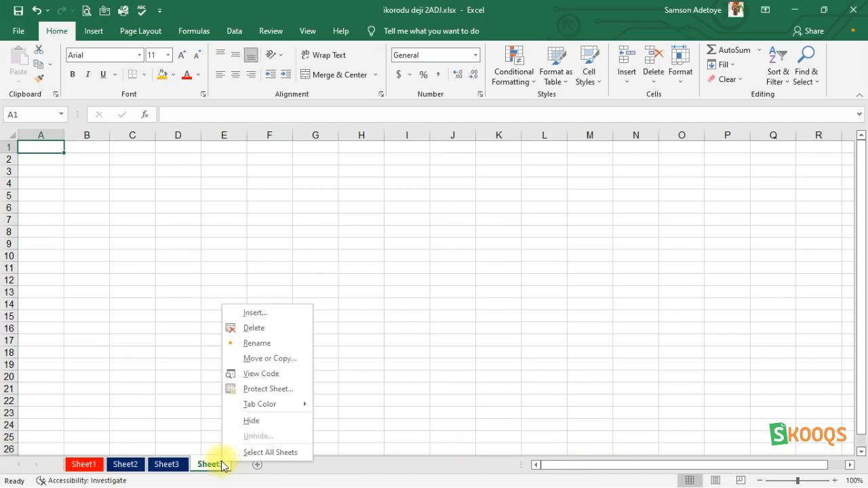
{"action": "left_click", "coordinate": [251, 328]}
- Switch between Sheet1 and Sheet2 to review the sheet tabs
{"action": "left_click", "coordinate": [83, 466]}
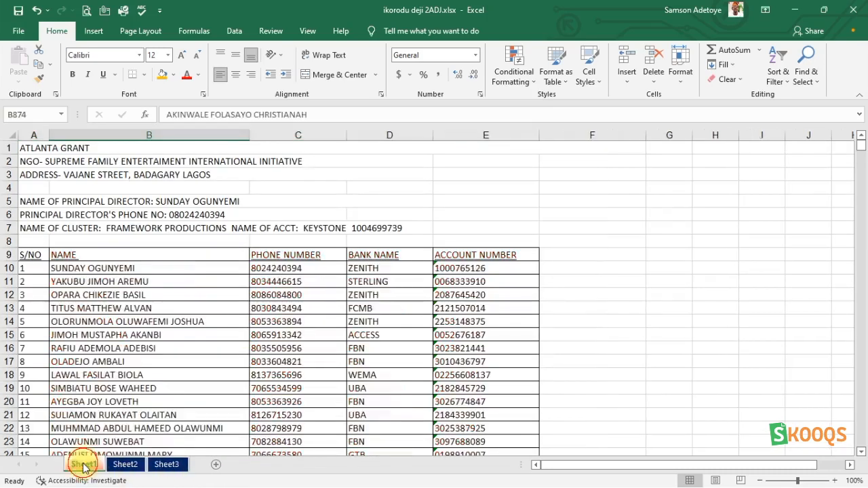
{"action": "left_click", "coordinate": [119, 466]}
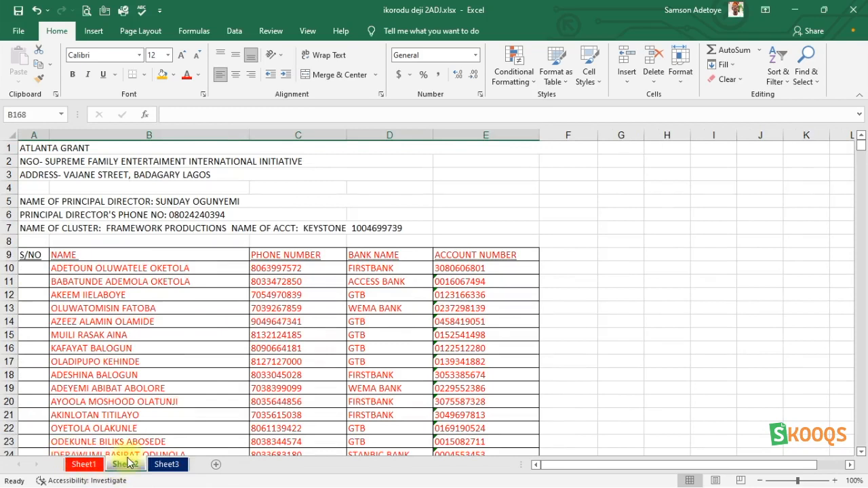
{"action": "left_click", "coordinate": [91, 466]}
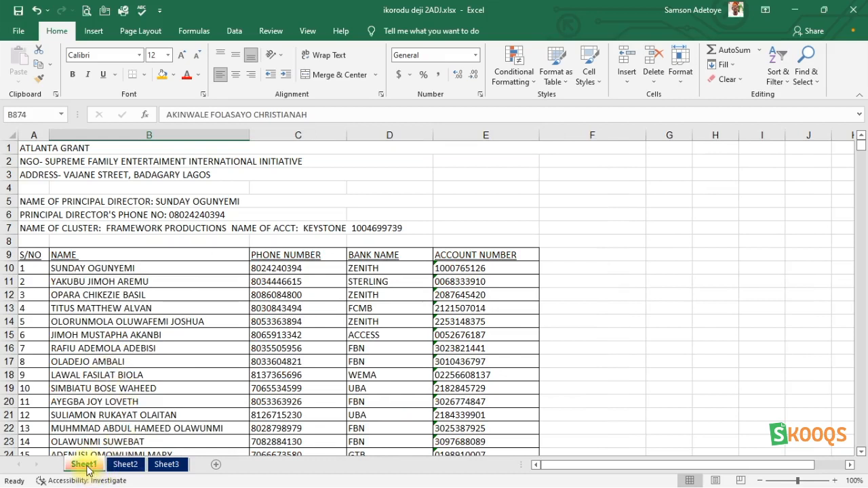
{"action": "left_click", "coordinate": [125, 465]}
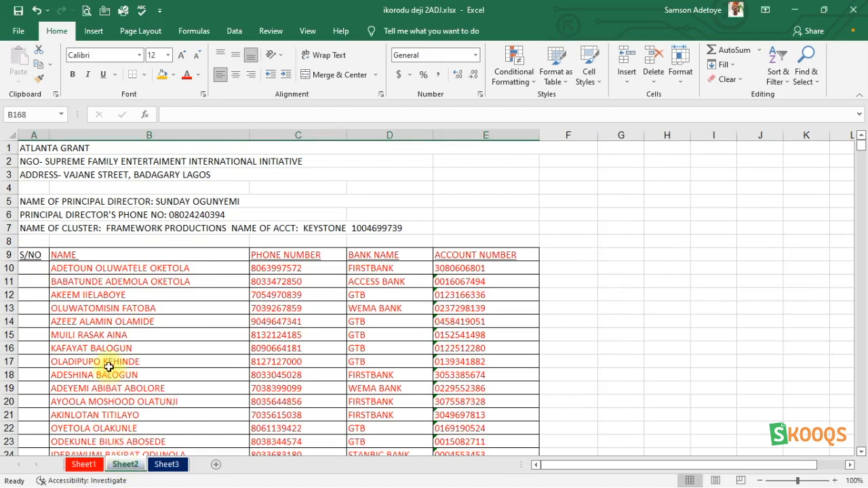
- Group Sheet2 and Sheet3 together so they are edited as one
{"action": "left_click", "coordinate": [167, 465]}
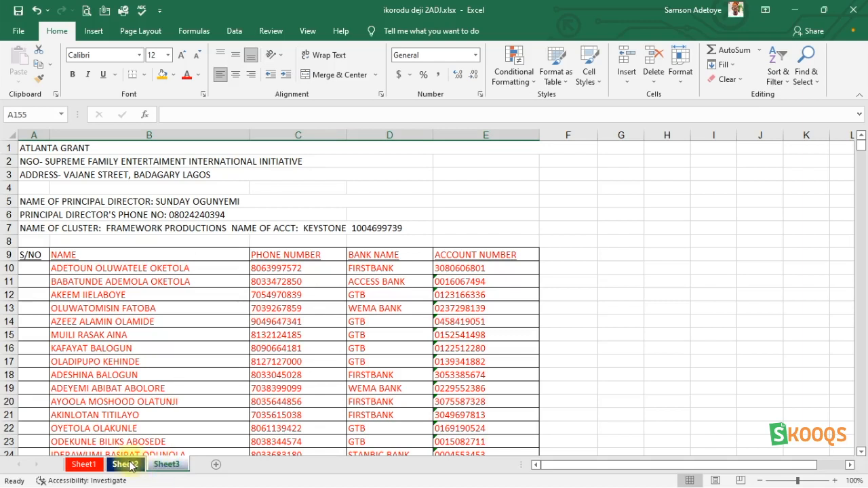
{"action": "left_click", "coordinate": [131, 465]}
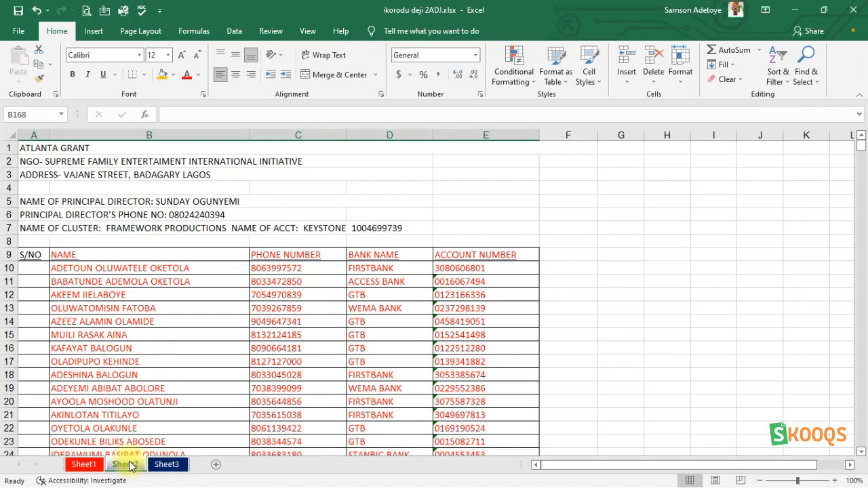
{"action": "left_click", "coordinate": [156, 466], "text": "shift"}
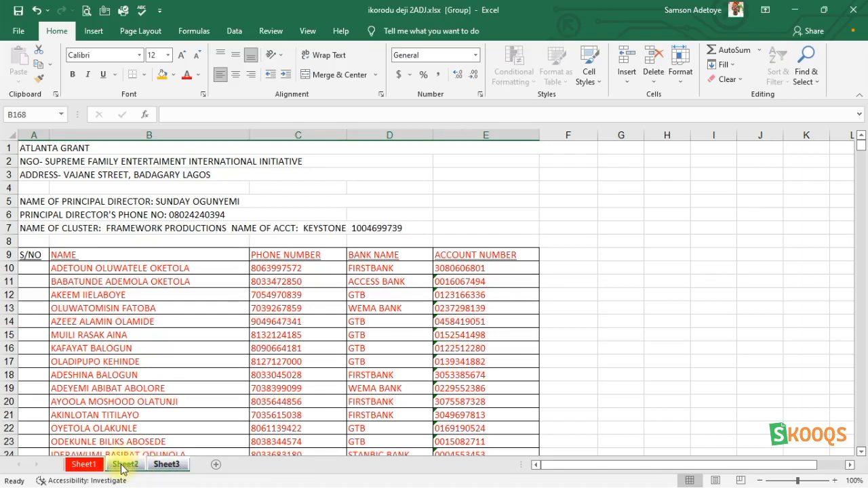
{"action": "right_click", "coordinate": [163, 467]}
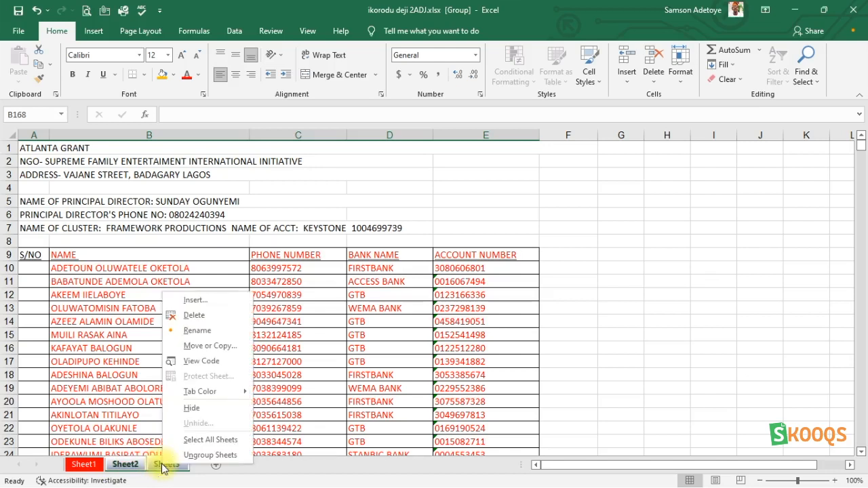
{"action": "left_click", "coordinate": [163, 468]}
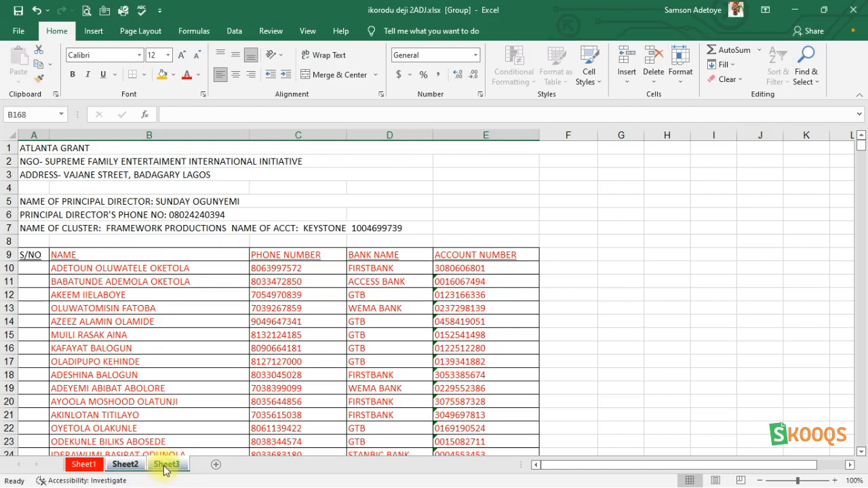
- Delete row 14 from both grouped sheets
{"action": "left_click", "coordinate": [62, 321]}
{"action": "key", "text": "shift+Right"}
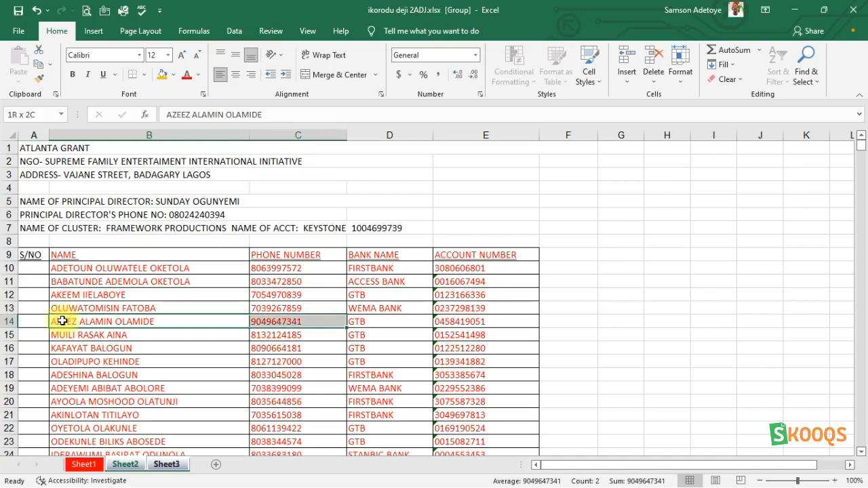
{"action": "key", "text": "shift+Right"}
{"action": "key", "text": "shift+Right"}
{"action": "left_click", "coordinate": [654, 76]}
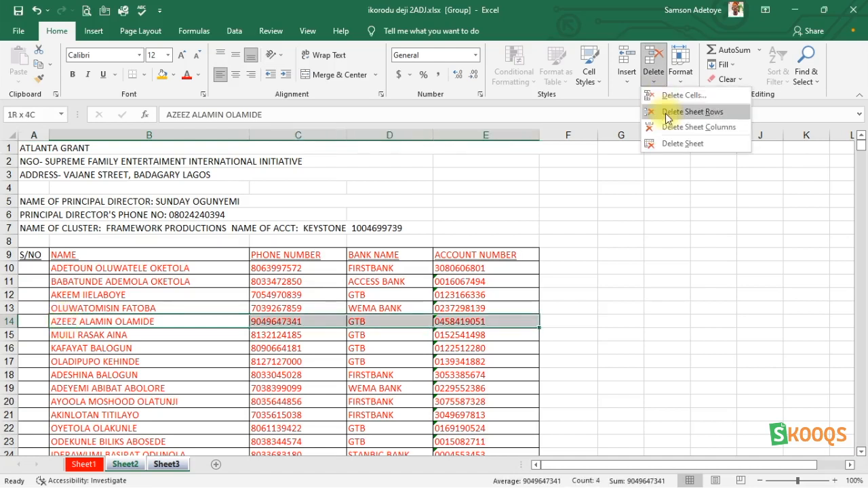
{"action": "left_click", "coordinate": [692, 112]}
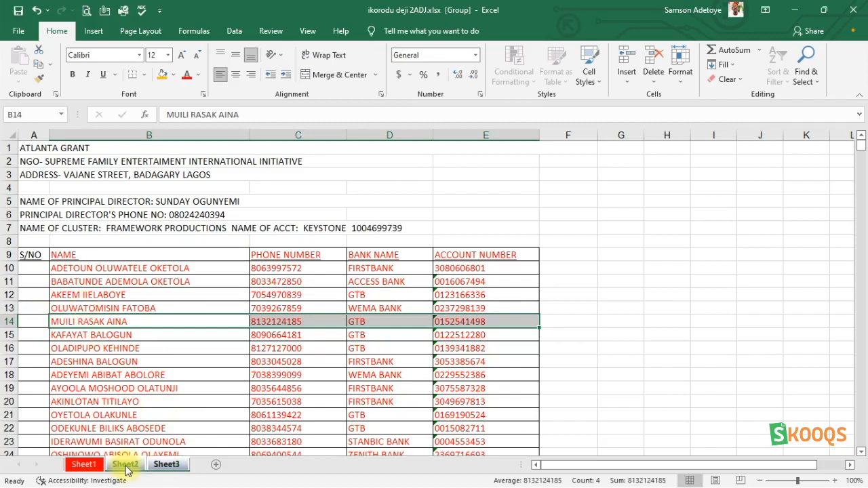
{"action": "key", "text": "ctrl+z"}
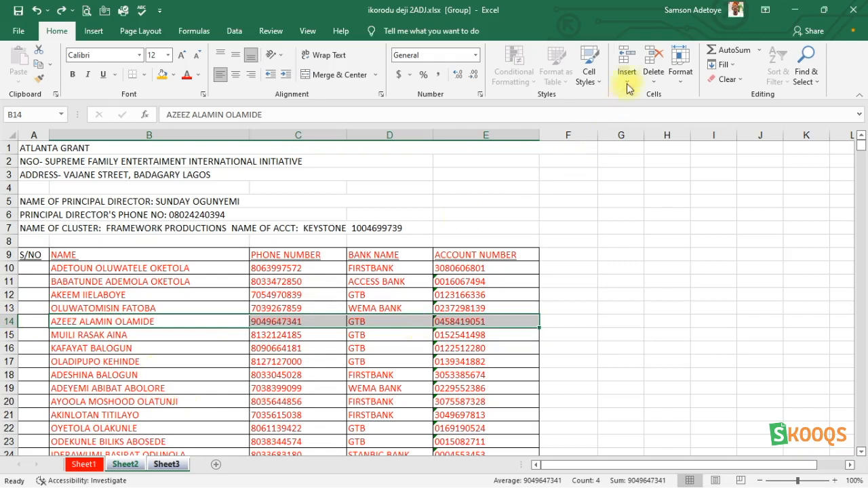
{"action": "left_click", "coordinate": [652, 76]}
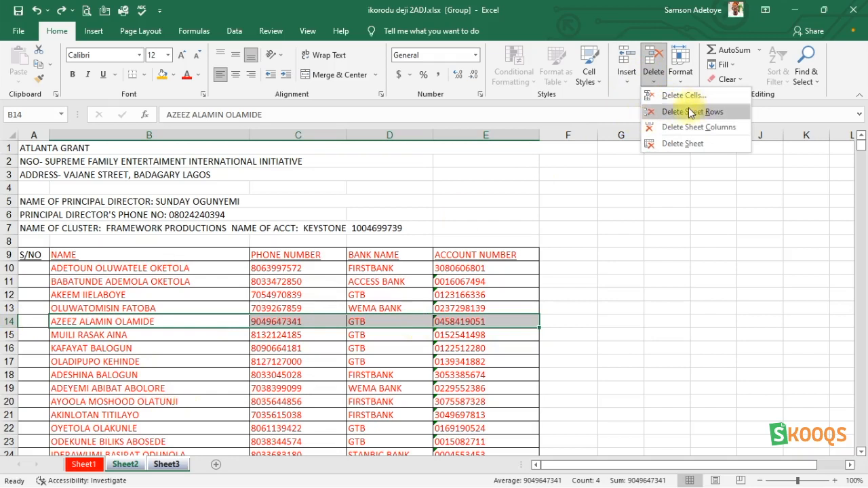
{"action": "left_click", "coordinate": [673, 112]}
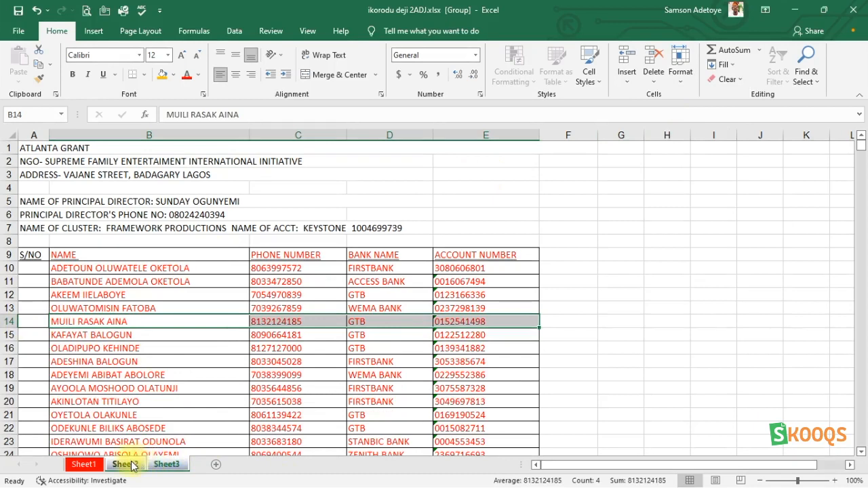
- Ungroup the worksheets and switch to Sheet3
{"action": "right_click", "coordinate": [156, 468]}
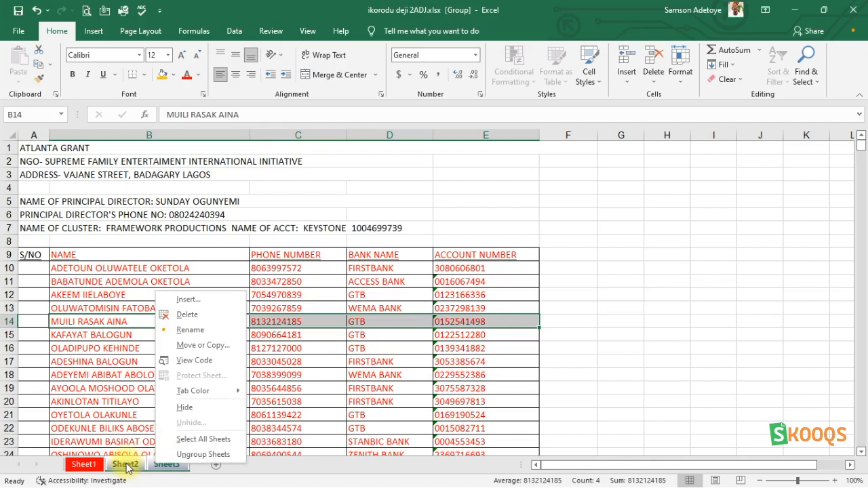
{"action": "left_click", "coordinate": [189, 456]}
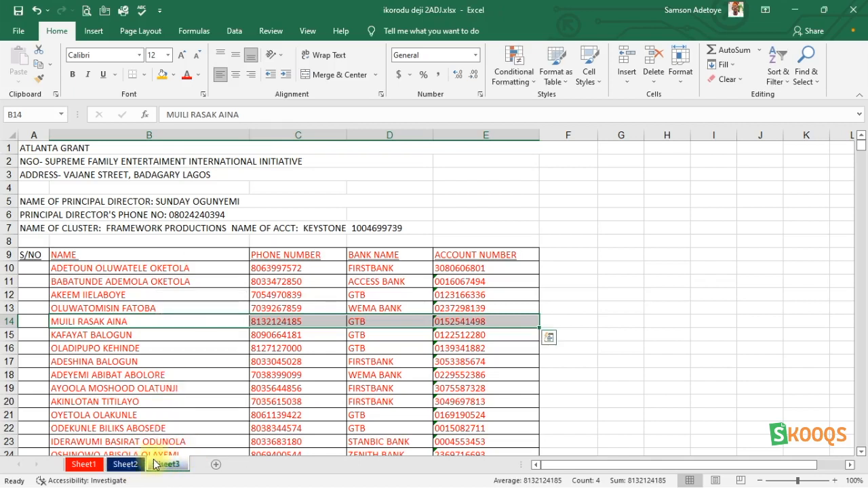
{"action": "left_click", "coordinate": [163, 465]}
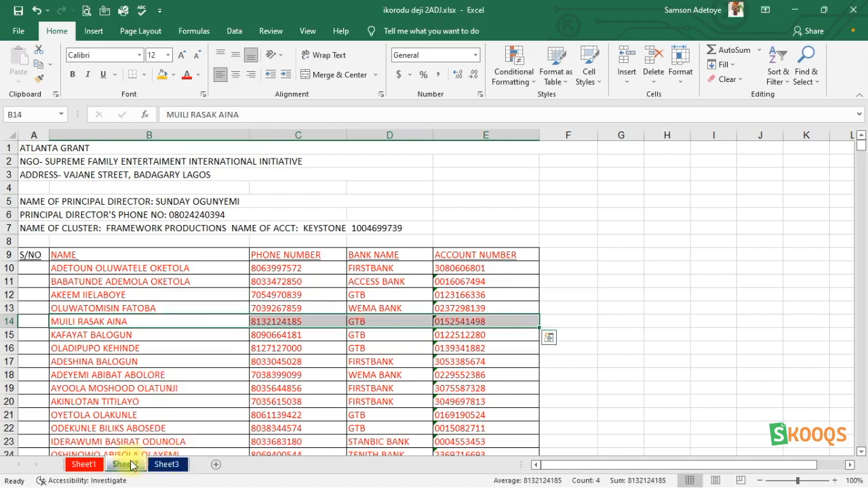
{"action": "left_click", "coordinate": [168, 467]}
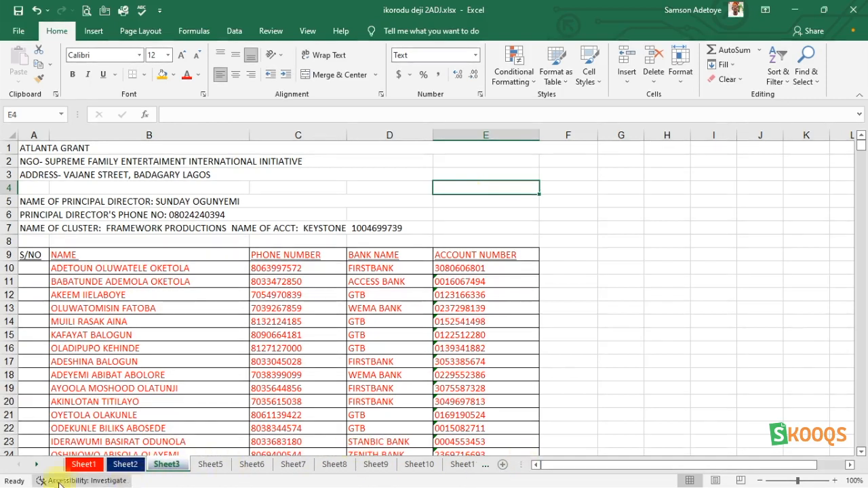
- Scroll through the sheet tabs and browse the blank inserted sheets
{"action": "left_click", "coordinate": [36, 468]}
{"action": "left_click", "coordinate": [36, 468]}
{"action": "left_click", "coordinate": [35, 468]}
{"action": "left_click", "coordinate": [36, 469]}
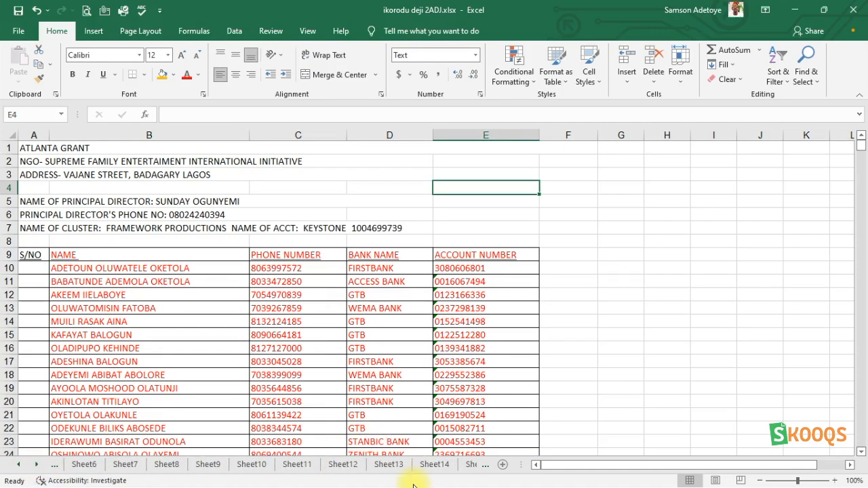
{"action": "left_click", "coordinate": [390, 465]}
{"action": "left_click", "coordinate": [351, 465]}
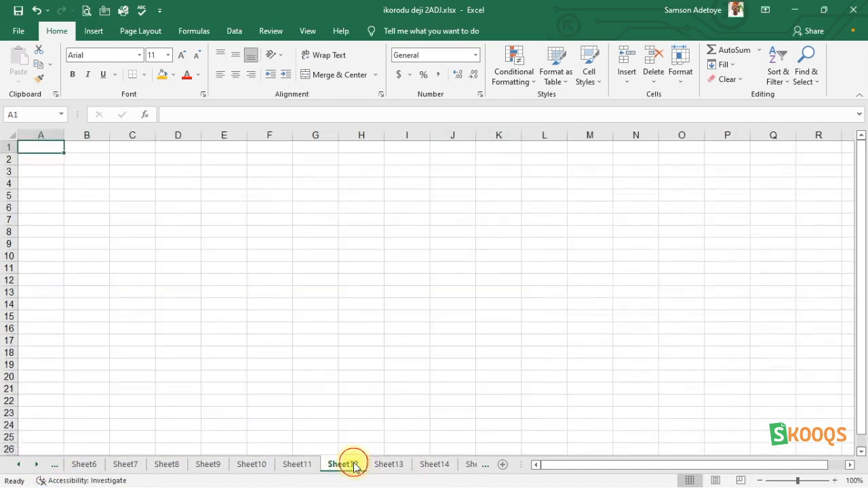
{"action": "left_click", "coordinate": [302, 466]}
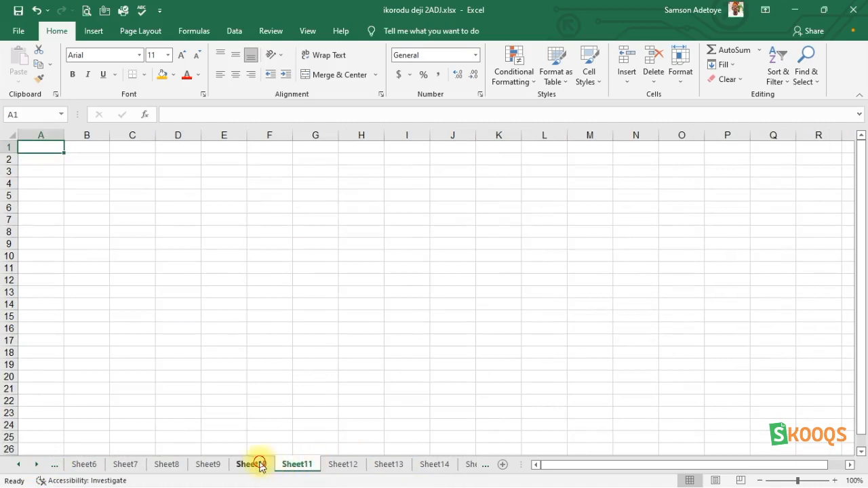
{"action": "left_click", "coordinate": [251, 465]}
{"action": "left_click", "coordinate": [208, 466]}
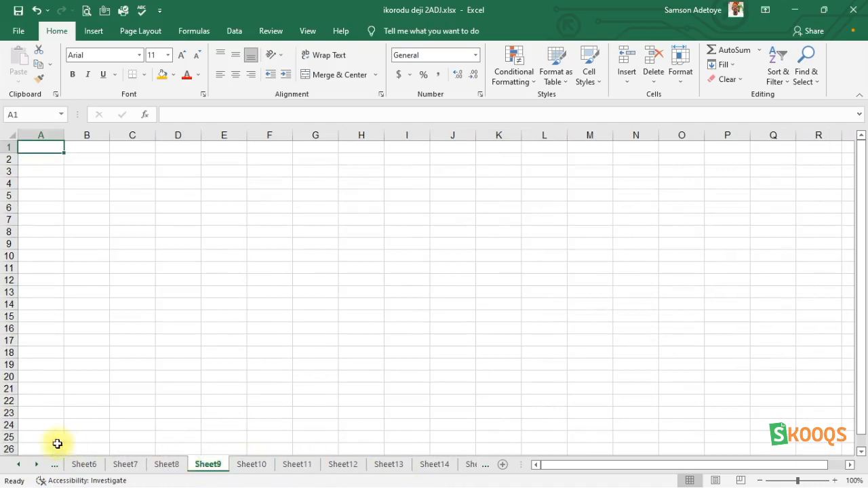
{"action": "left_click", "coordinate": [18, 465]}
{"action": "left_click", "coordinate": [18, 466]}
{"action": "left_click", "coordinate": [19, 465]}
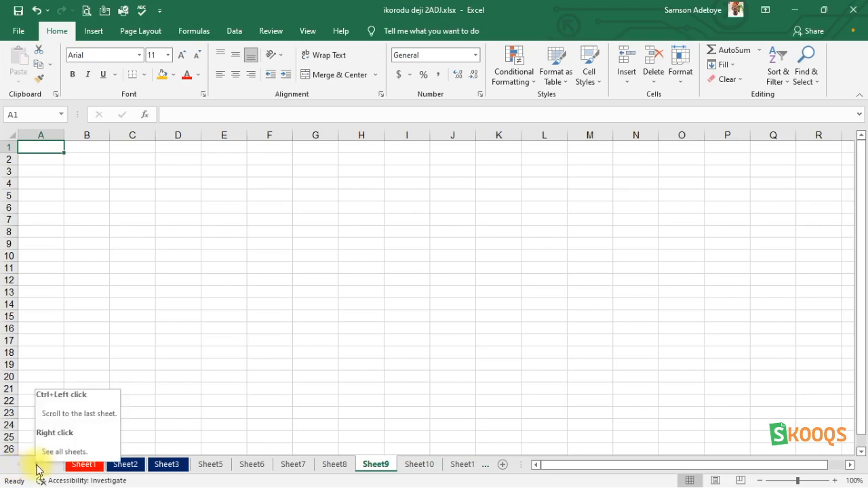
- Open the list of all sheets and activate Sheet19 from it
{"action": "right_click", "coordinate": [38, 469]}
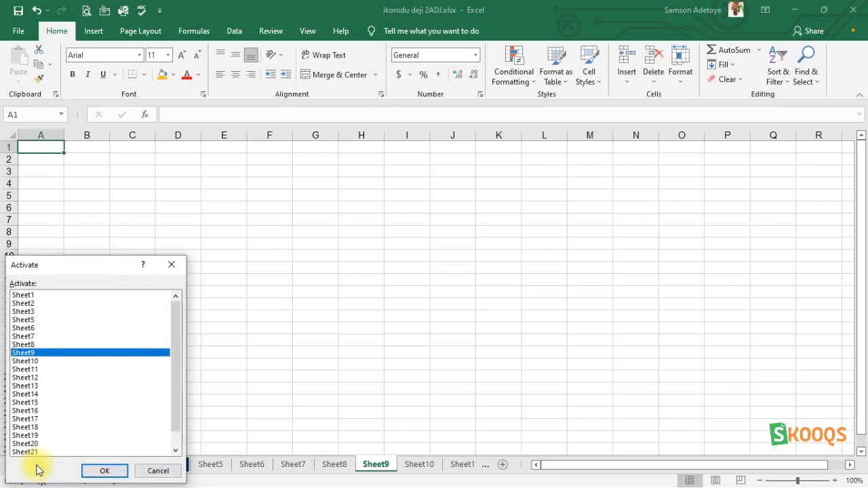
{"action": "scroll", "coordinate": [23, 415], "scroll_direction": "down", "scroll_amount": 1}
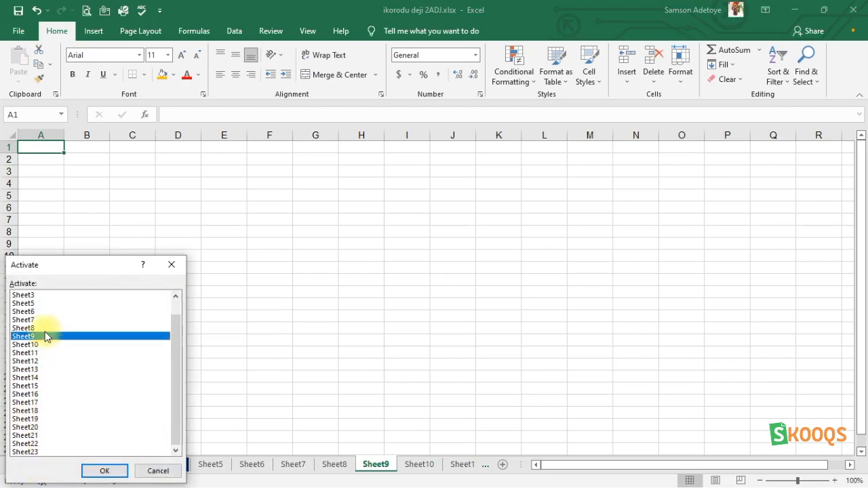
{"action": "scroll", "coordinate": [37, 360], "scroll_direction": "up", "scroll_amount": 1}
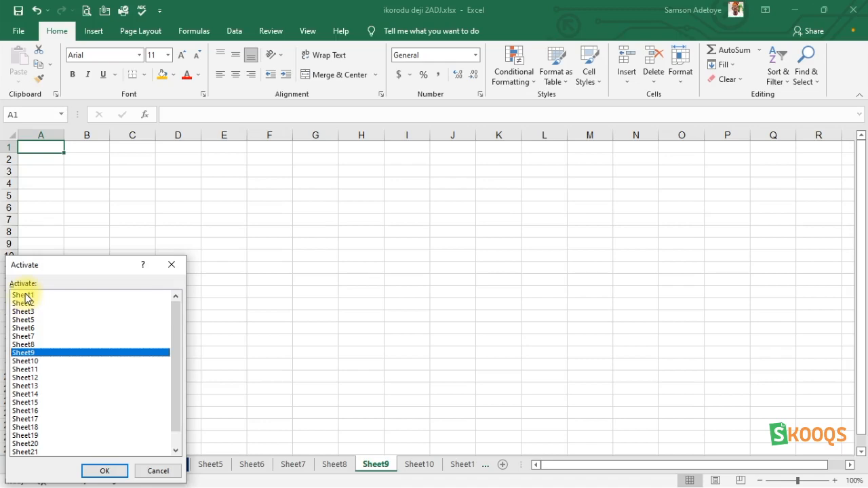
{"action": "scroll", "coordinate": [34, 447], "scroll_direction": "down", "scroll_amount": 1}
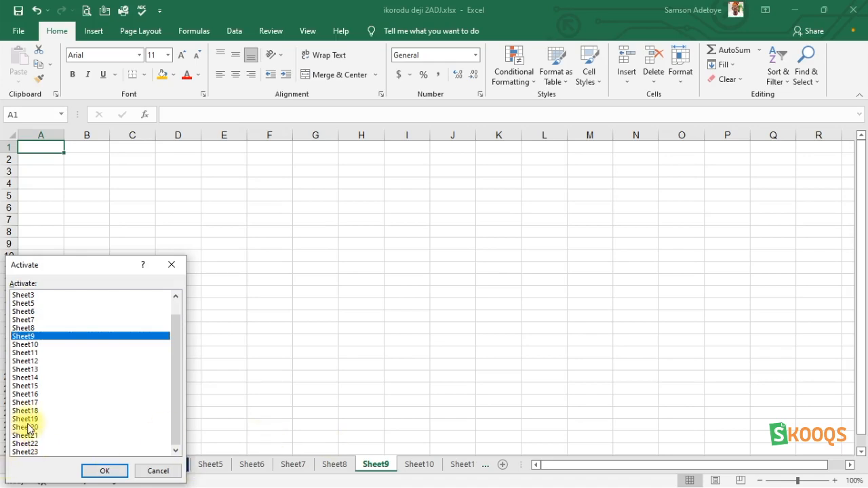
{"action": "double_click", "coordinate": [26, 418]}
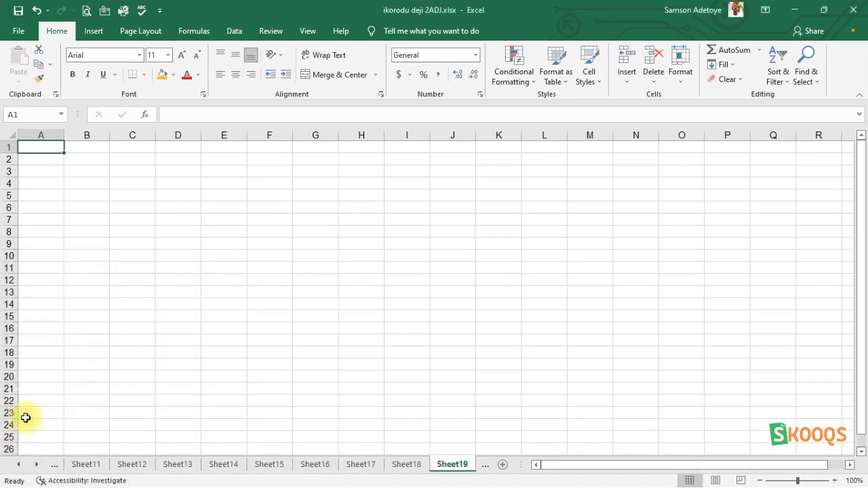
- Rename Sheet5 to January
{"action": "right_click", "coordinate": [37, 464]}
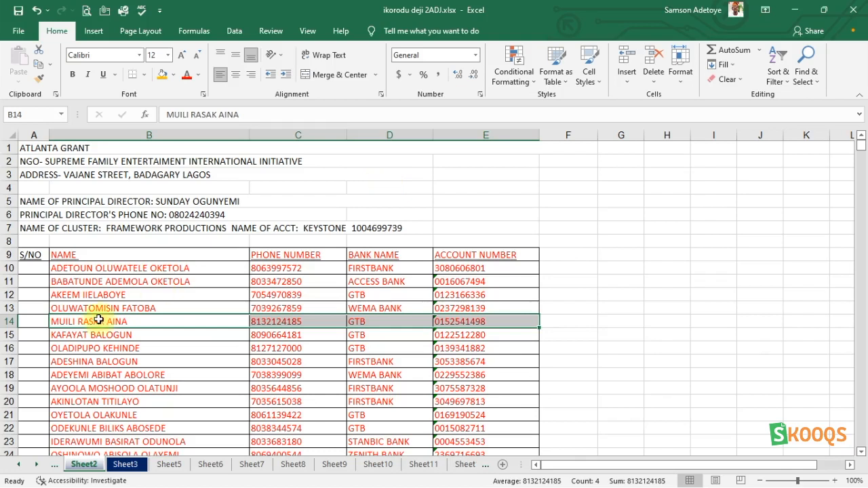
{"action": "left_click", "coordinate": [169, 465]}
{"action": "right_click", "coordinate": [170, 465]}
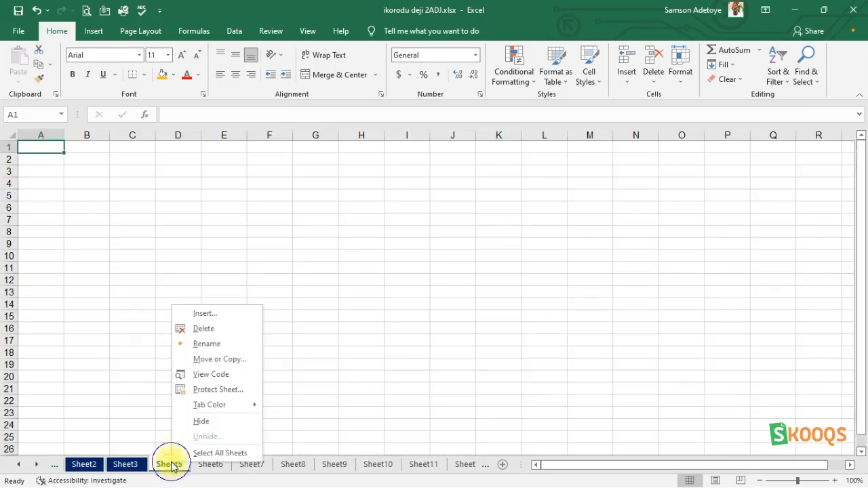
{"action": "left_click", "coordinate": [207, 344]}
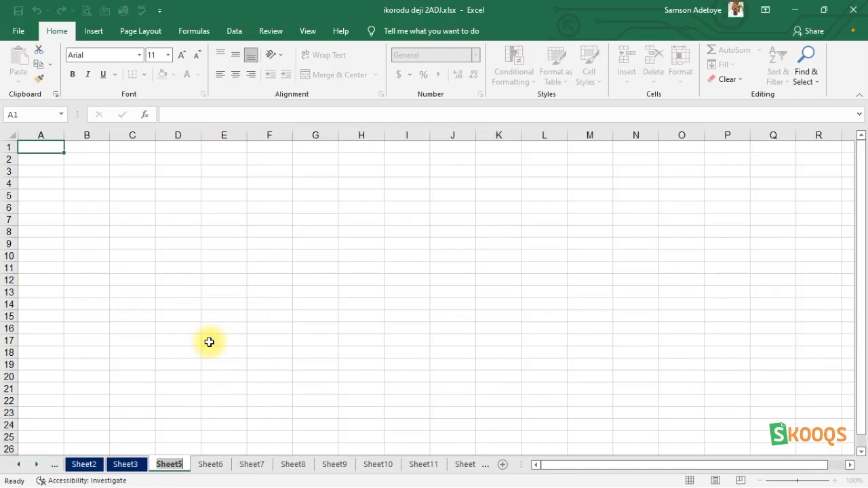
{"action": "type", "text": "Jan"}
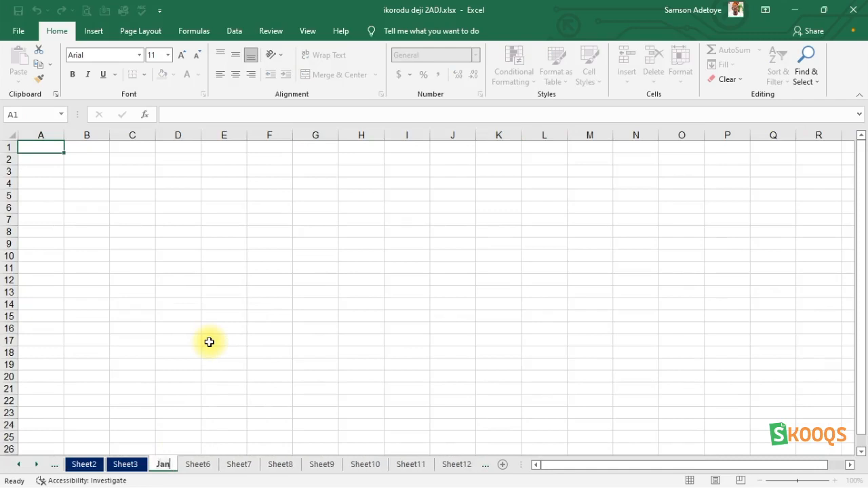
{"action": "type", "text": "uary"}
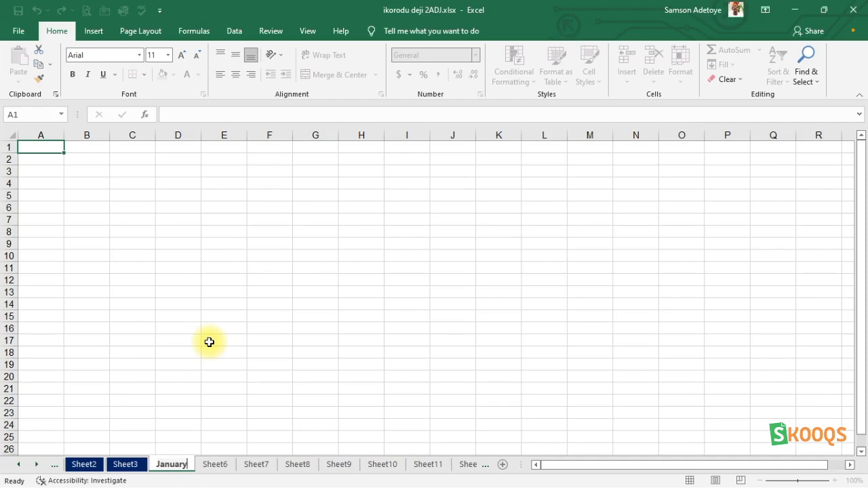
{"action": "key", "text": "Return"}
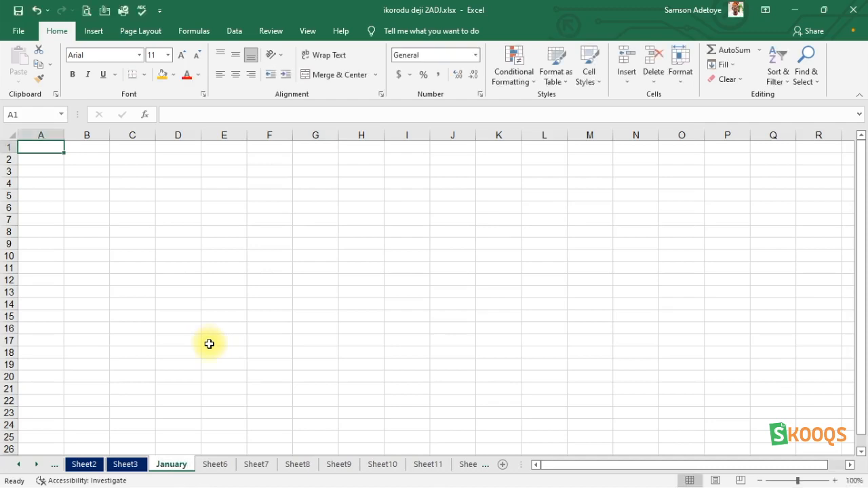
- Rename Sheet6 to February
{"action": "left_click", "coordinate": [215, 464]}
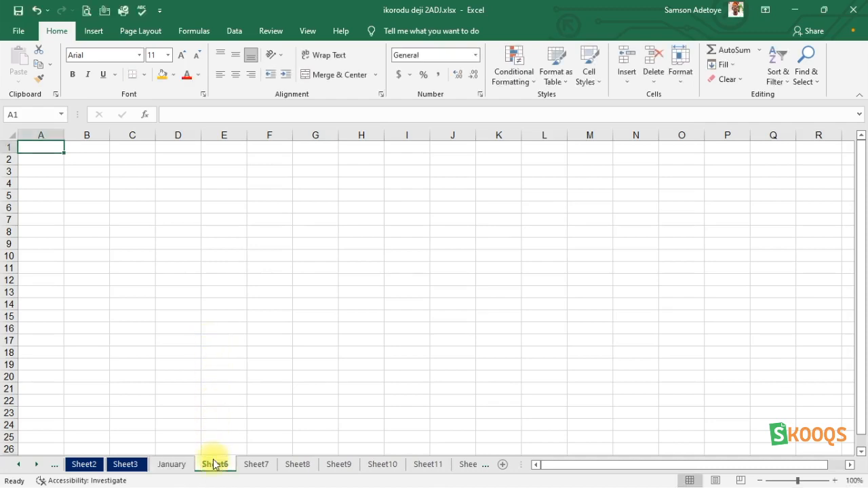
{"action": "right_click", "coordinate": [214, 464]}
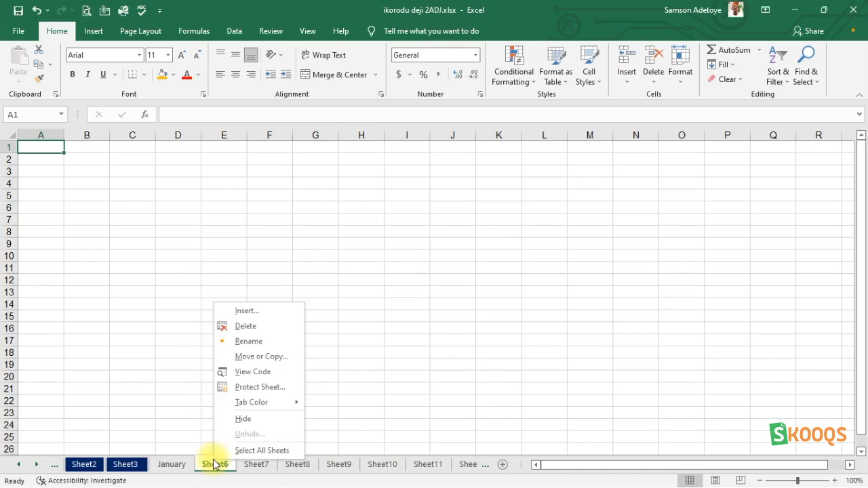
{"action": "left_click", "coordinate": [251, 341]}
{"action": "type", "text": "February"}
{"action": "key", "text": "Return"}
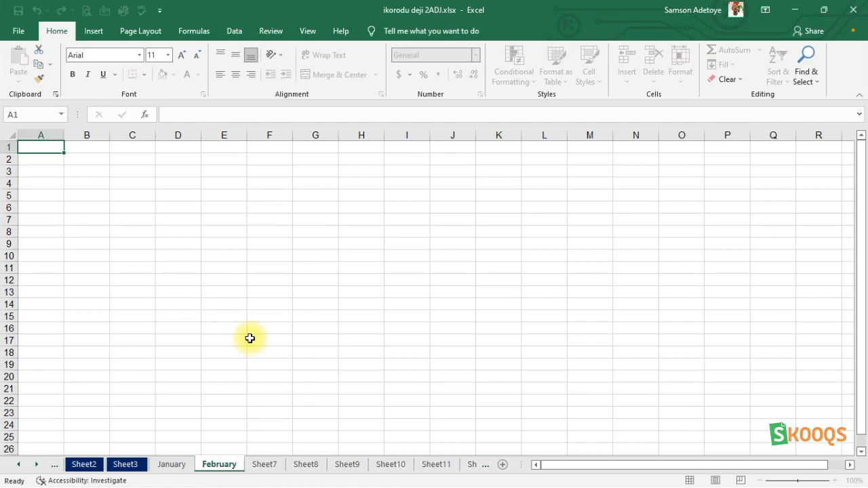
- Rename Sheet7 to March
{"action": "left_click", "coordinate": [265, 465]}
{"action": "right_click", "coordinate": [266, 465]}
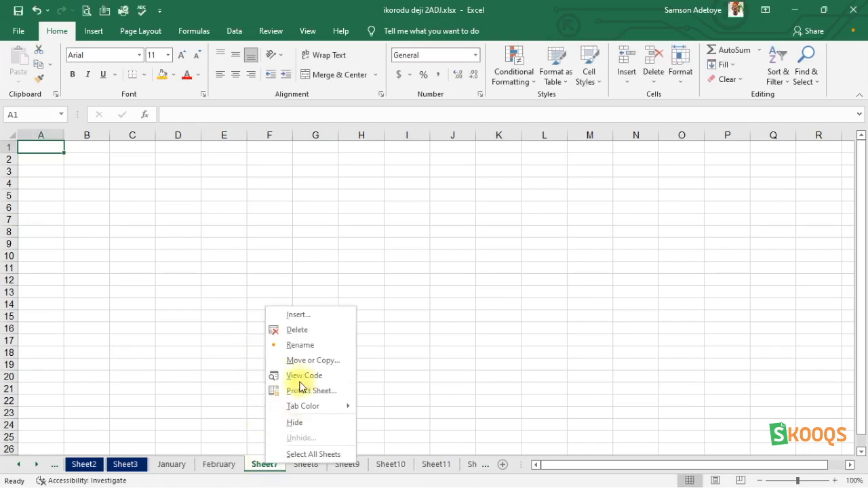
{"action": "left_click", "coordinate": [294, 346]}
{"action": "type", "text": "M"}
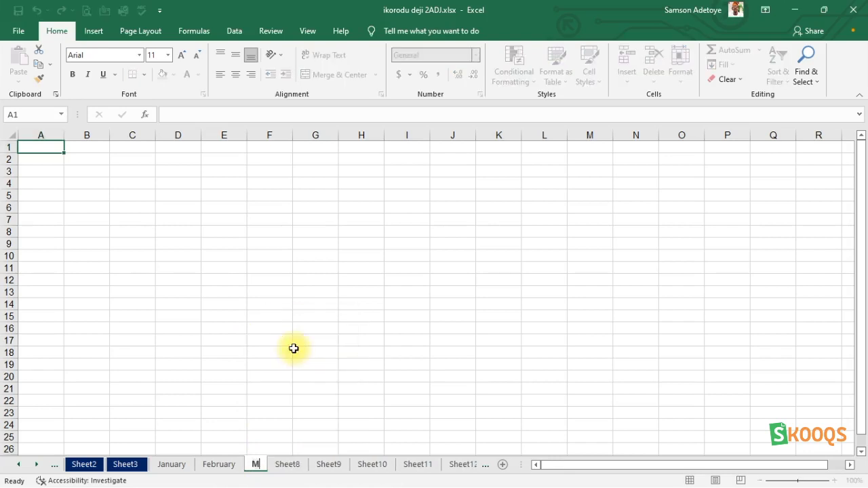
{"action": "type", "text": "arch"}
{"action": "key", "text": "Return"}
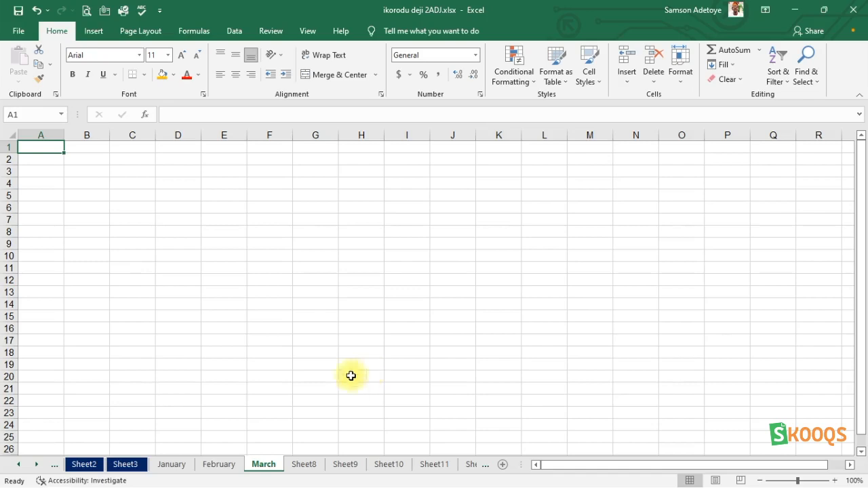
- Switch between the month sheets to review the renamed tabs
{"action": "left_click", "coordinate": [219, 465]}
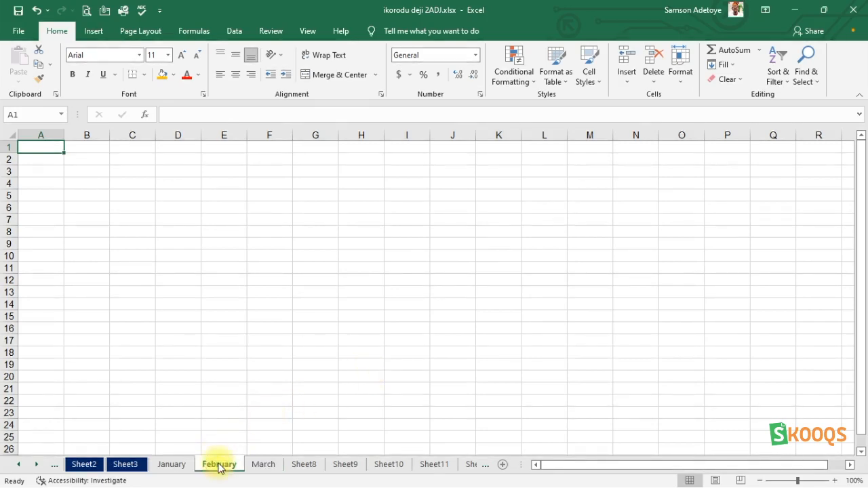
{"action": "left_click", "coordinate": [172, 466]}
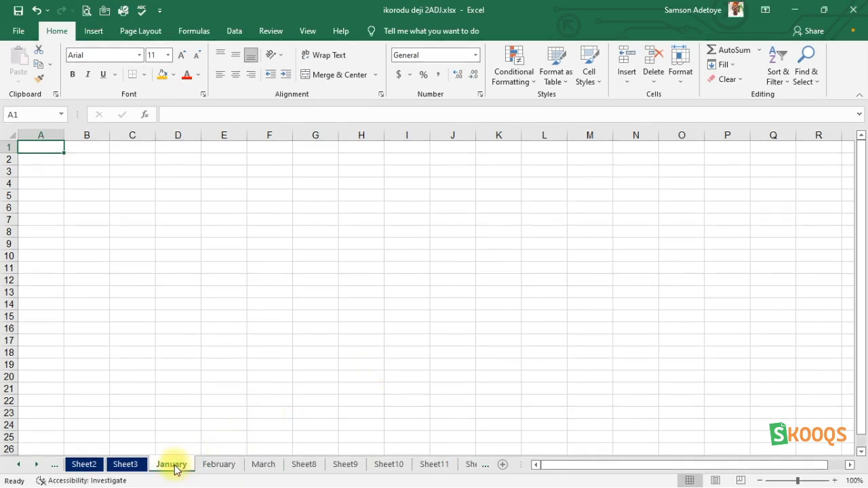
{"action": "left_click", "coordinate": [265, 466]}
{"action": "left_click", "coordinate": [305, 466]}
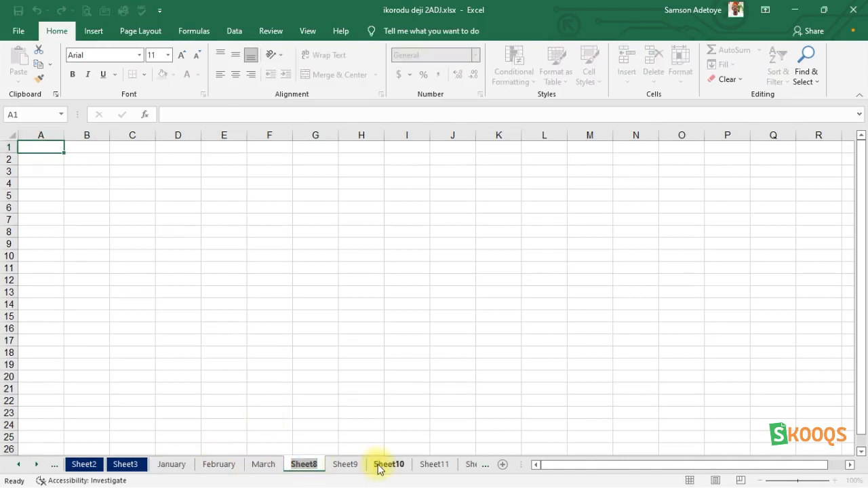